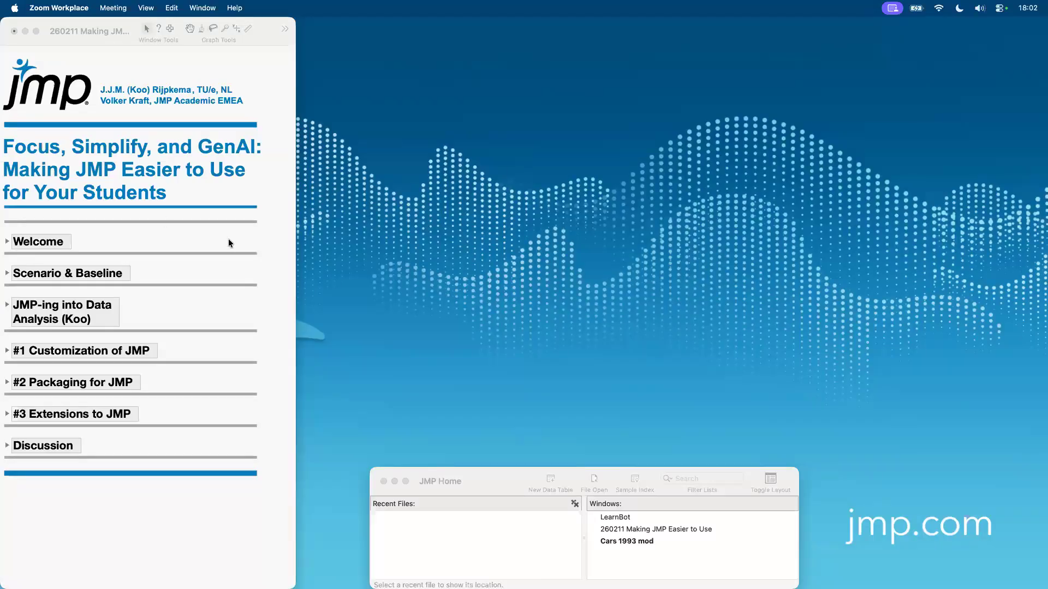
Expand the Welcome section of the webinar journal and review its introduction and topic list
click(7, 242)
click(7, 243)
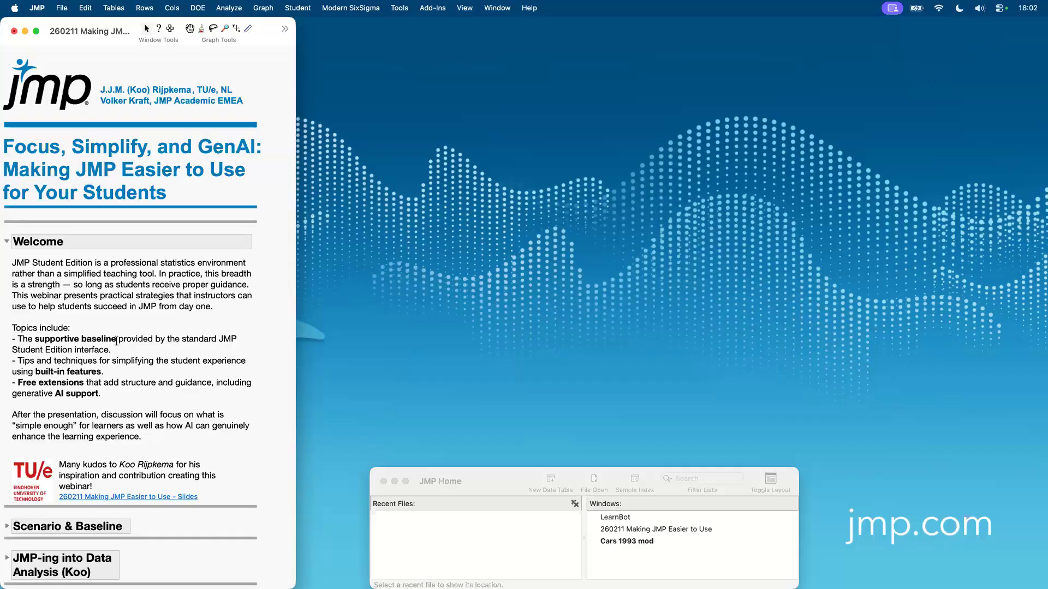
scroll(116, 341, down, 10)
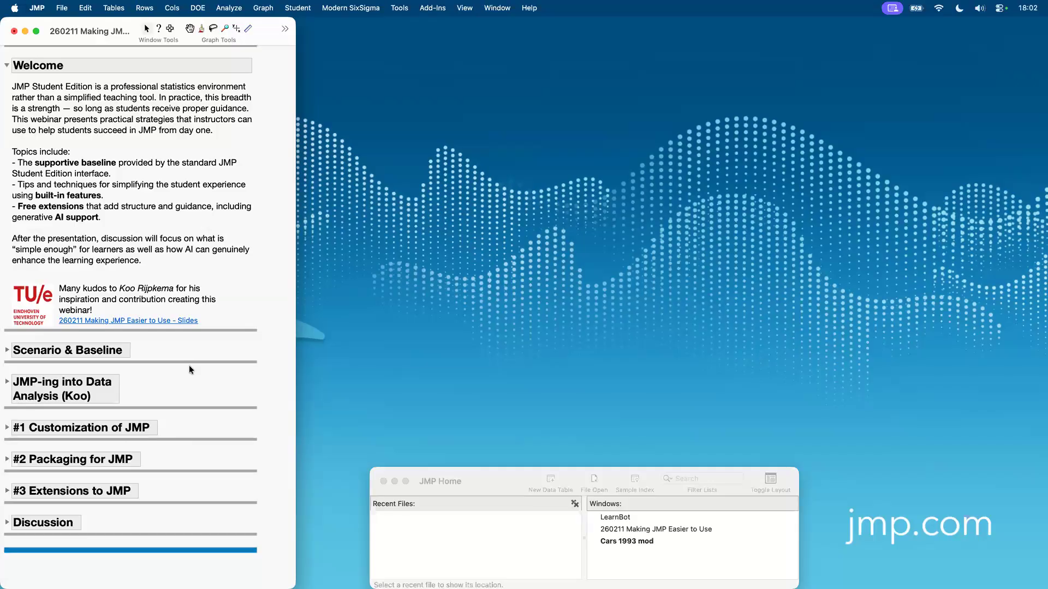
scroll(190, 366, up, 5)
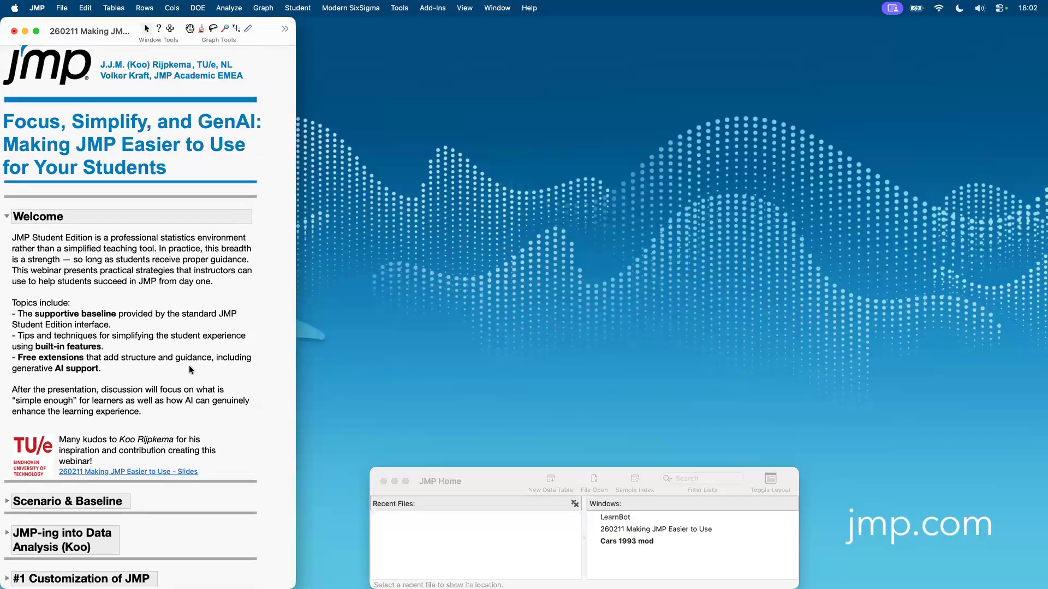
scroll(189, 369, up, 2)
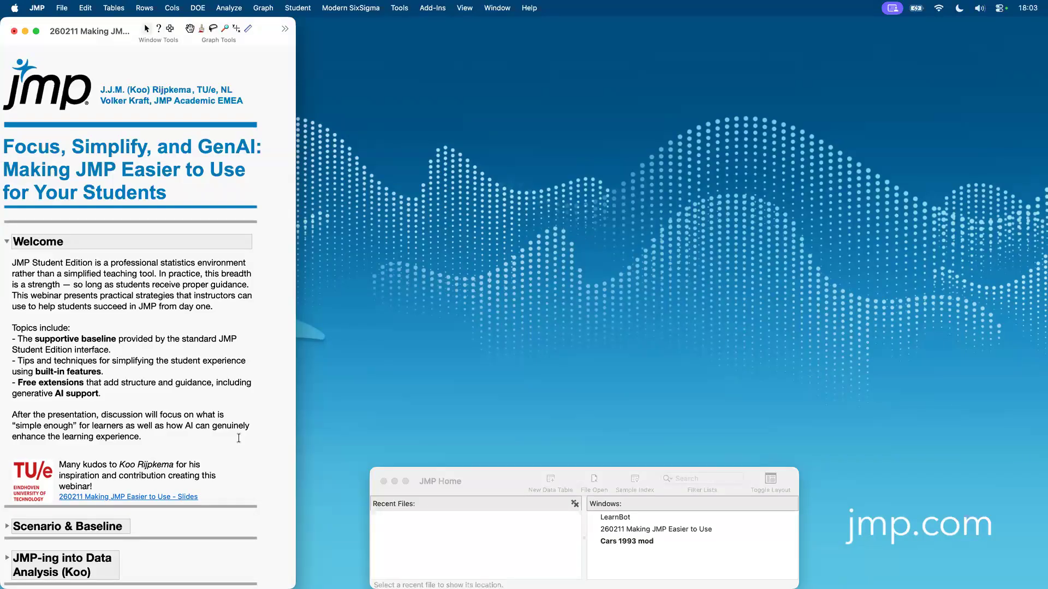
scroll(238, 438, down, 5)
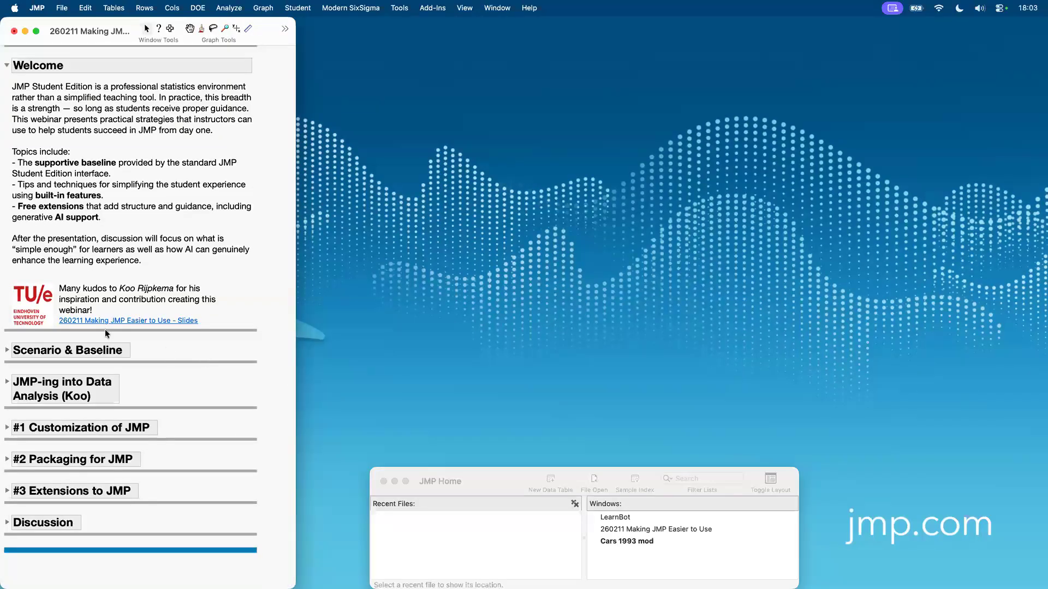
Expand the Scenario & Baseline section and read through its linear regression example and goals
click(6, 350)
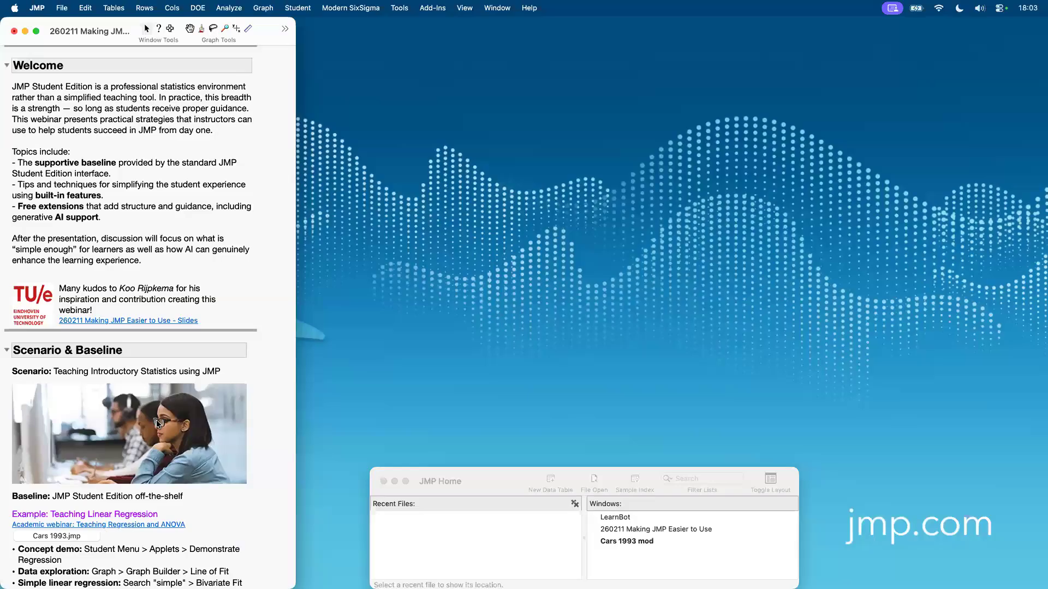
scroll(157, 424, down, 7)
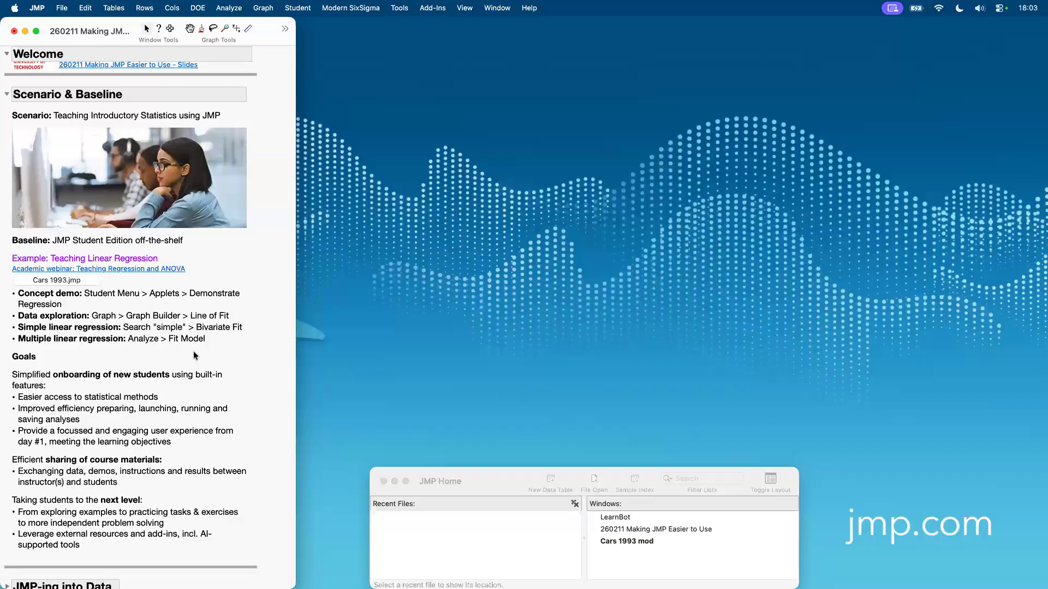
drag(261, 104, 255, 237)
Open the Cars 1993 mod data table and launch the Demonstrate Regression student applet
double_click(636, 539)
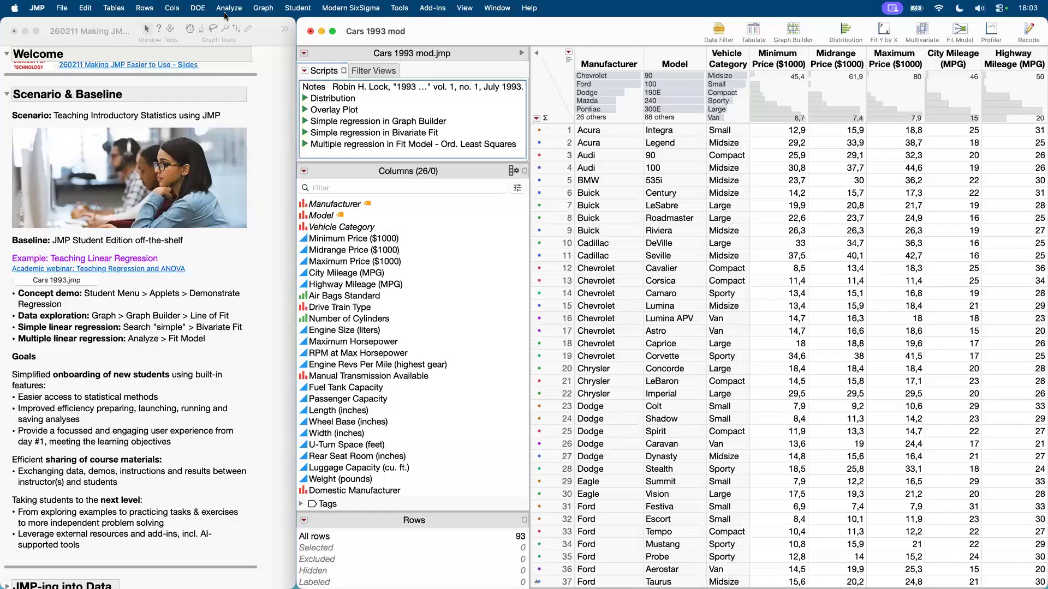
click(299, 9)
mouse_move(314, 28)
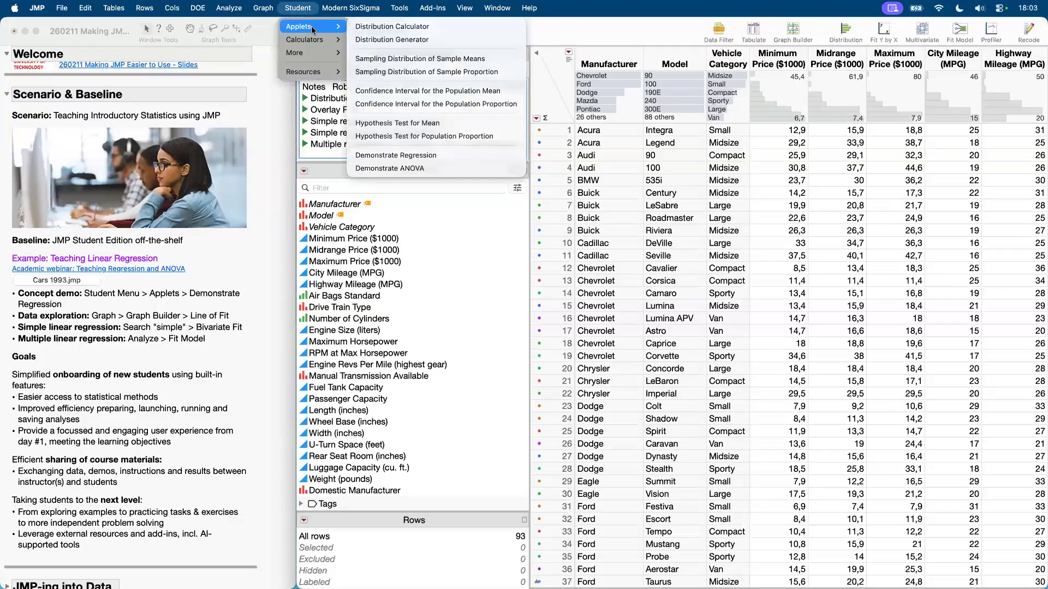
click(408, 154)
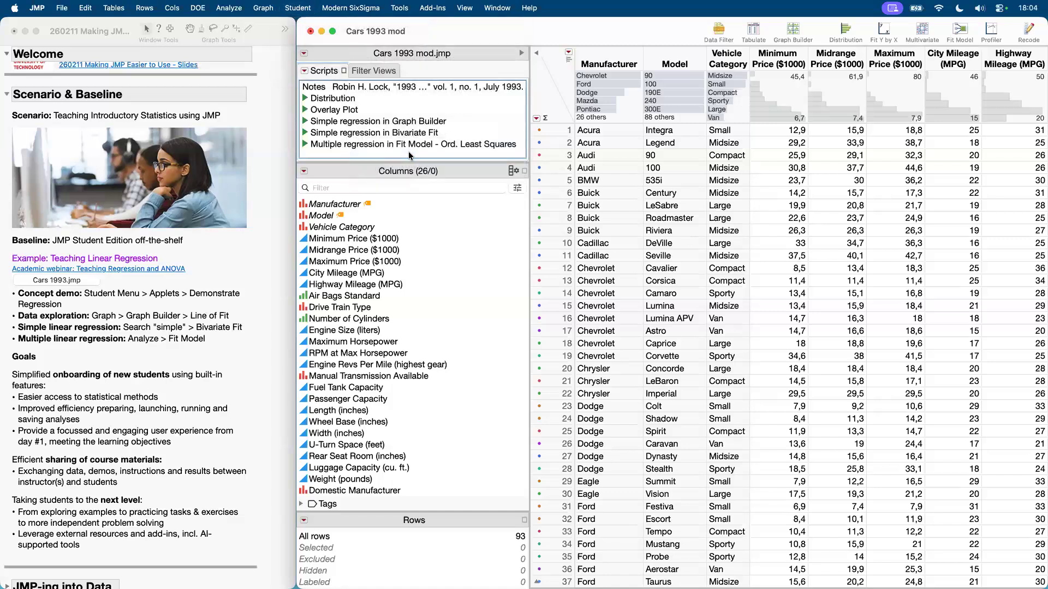
drag(185, 117, 489, 63)
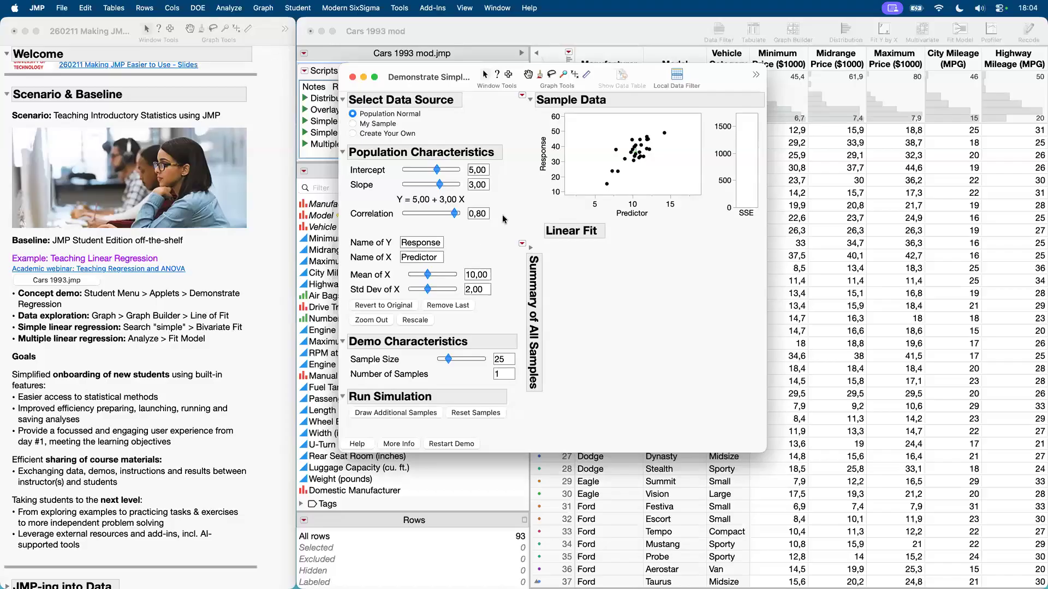
Add the least-squares line and an adjustable line with residuals for each to the sample data plot
click(523, 96)
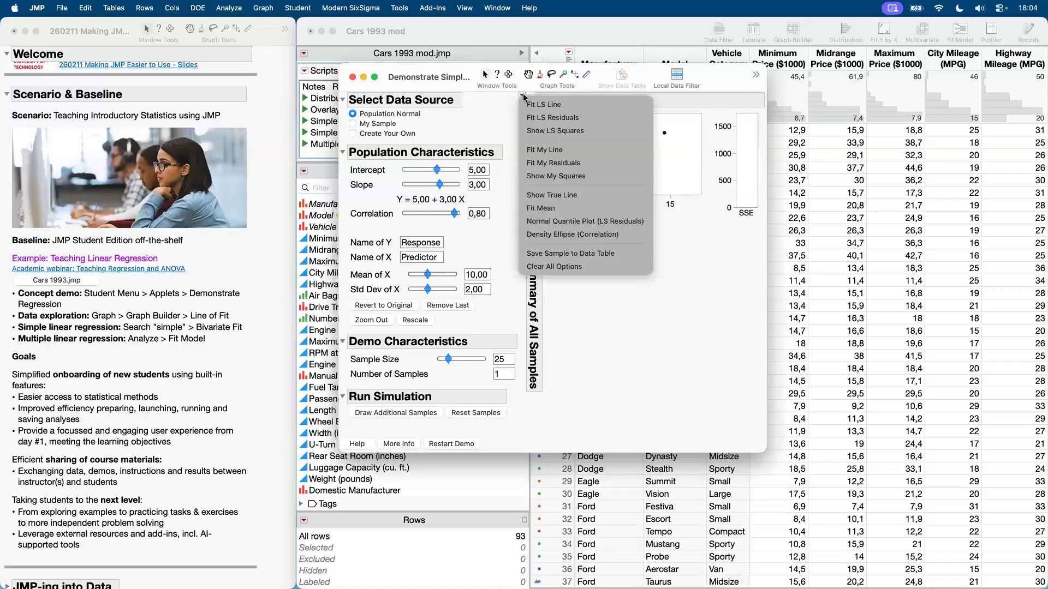
click(540, 104)
click(522, 96)
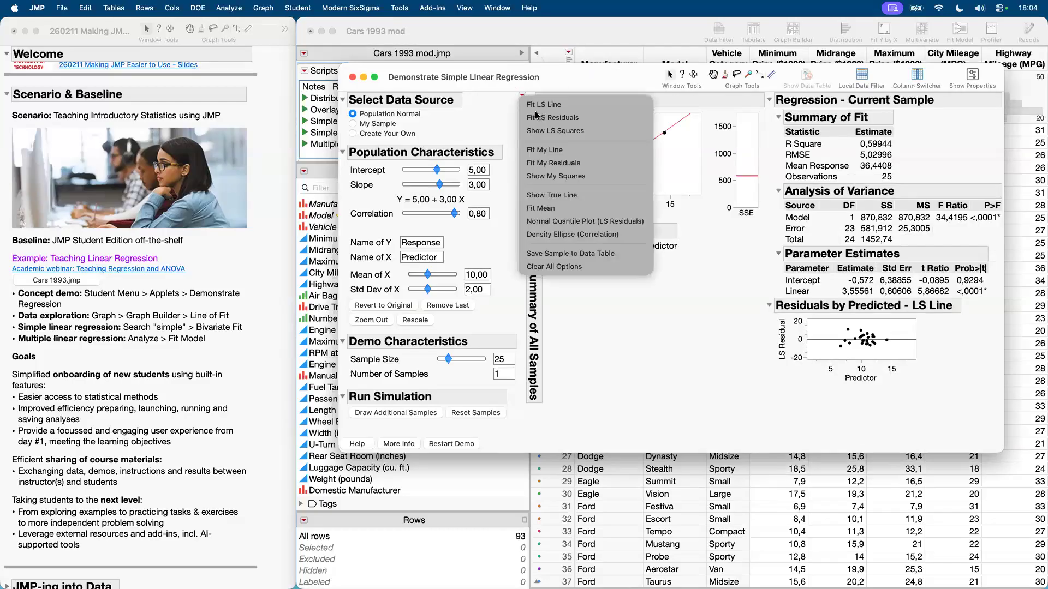
click(553, 163)
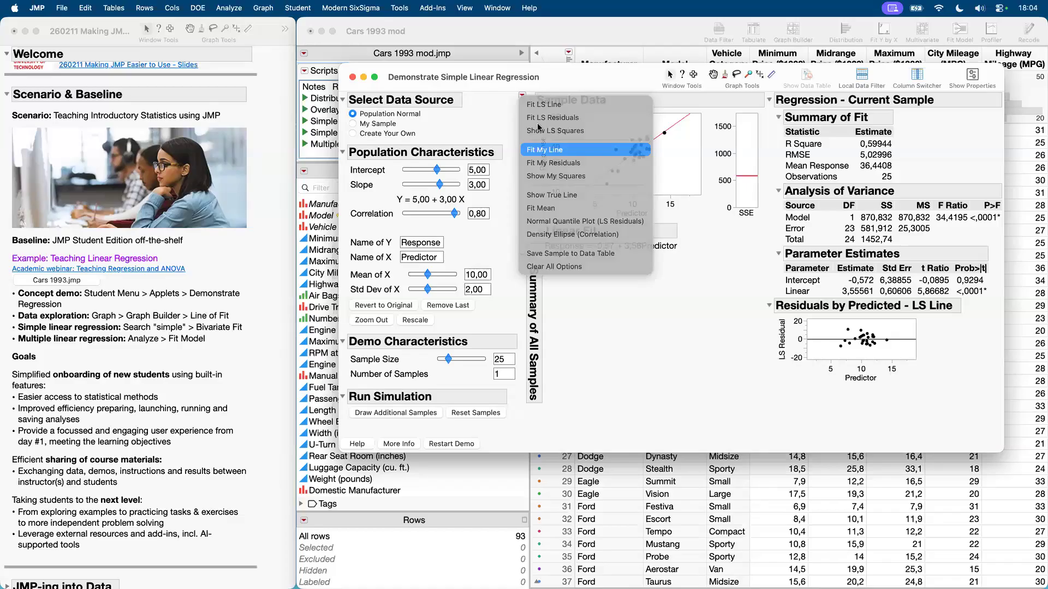
Show the squares for the adjustable line and tilt it by lowering its left handle to a response of about 20
click(523, 96)
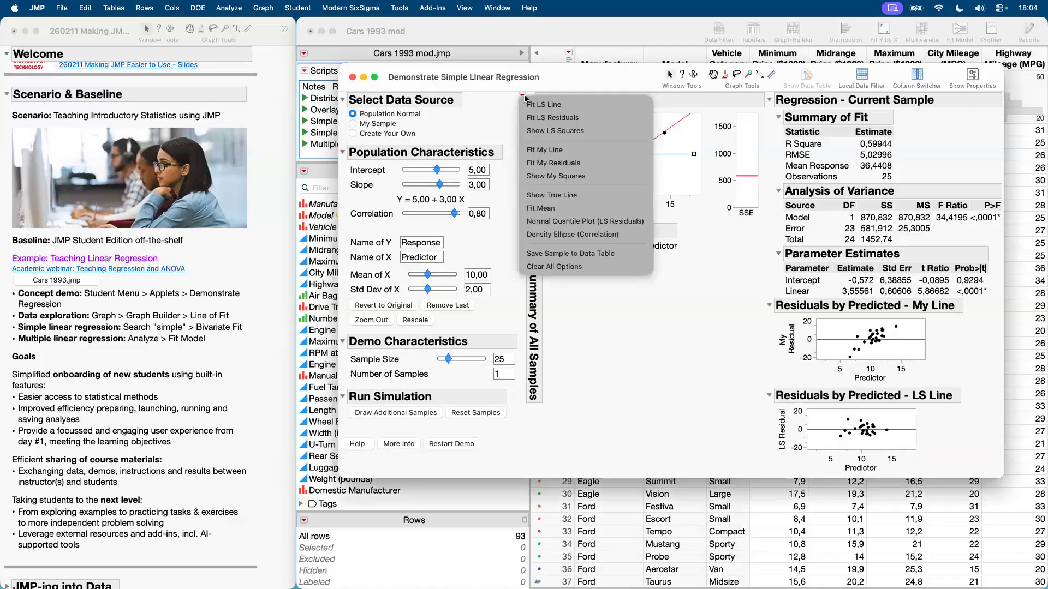
click(562, 177)
drag(570, 157, 584, 180)
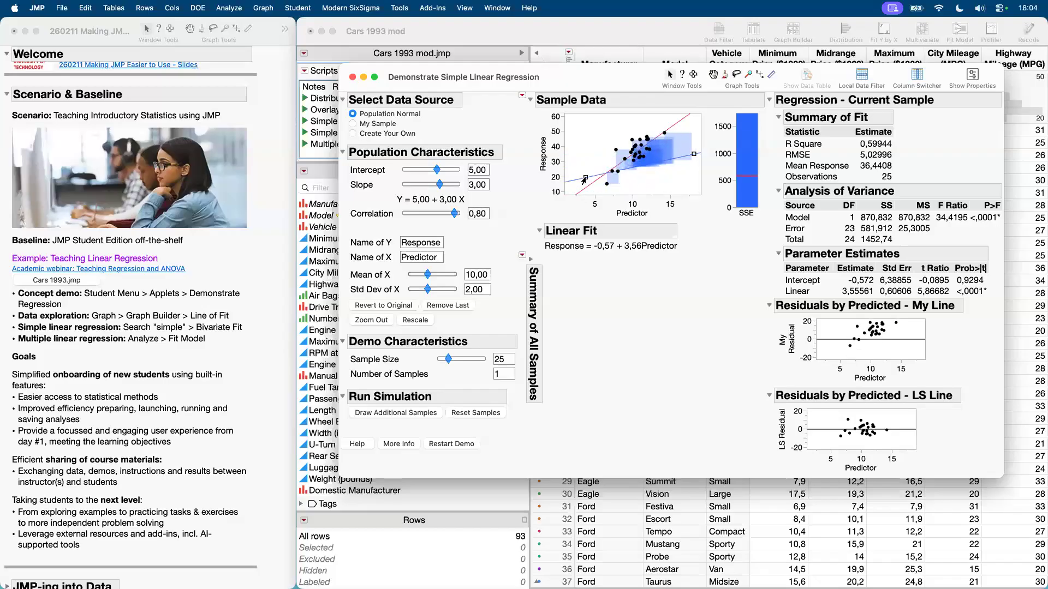
Expand Summary of All Samples, draw additional samples, and close the regression demo
click(532, 261)
double_click(395, 412)
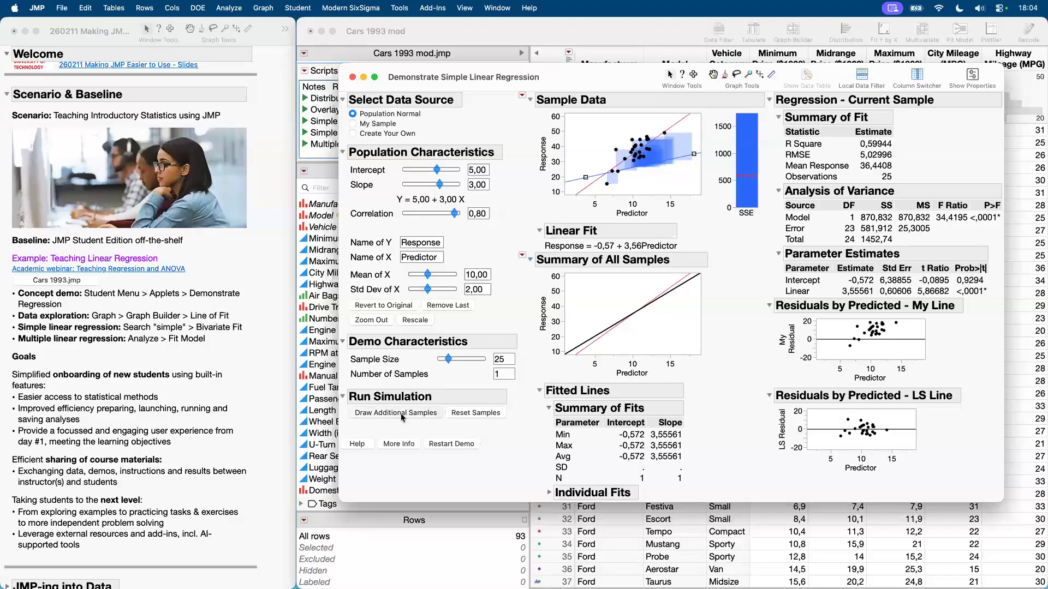
click(353, 78)
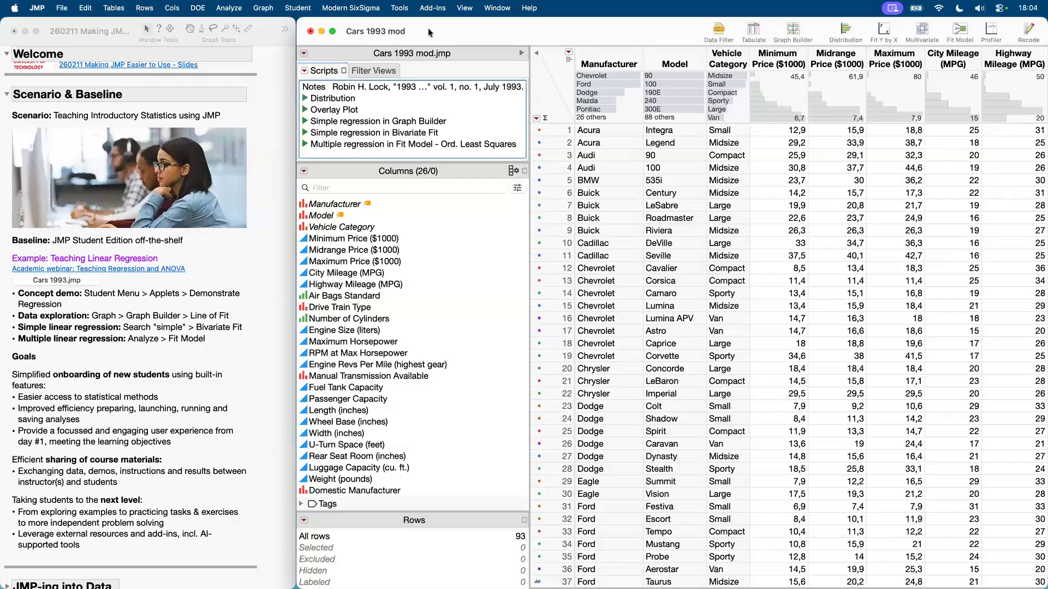
Start Graph Builder for the Cars 1993 mod table and assign City Mileage (MPG) to the Y axis
click(263, 9)
click(273, 25)
drag(292, 146, 496, 87)
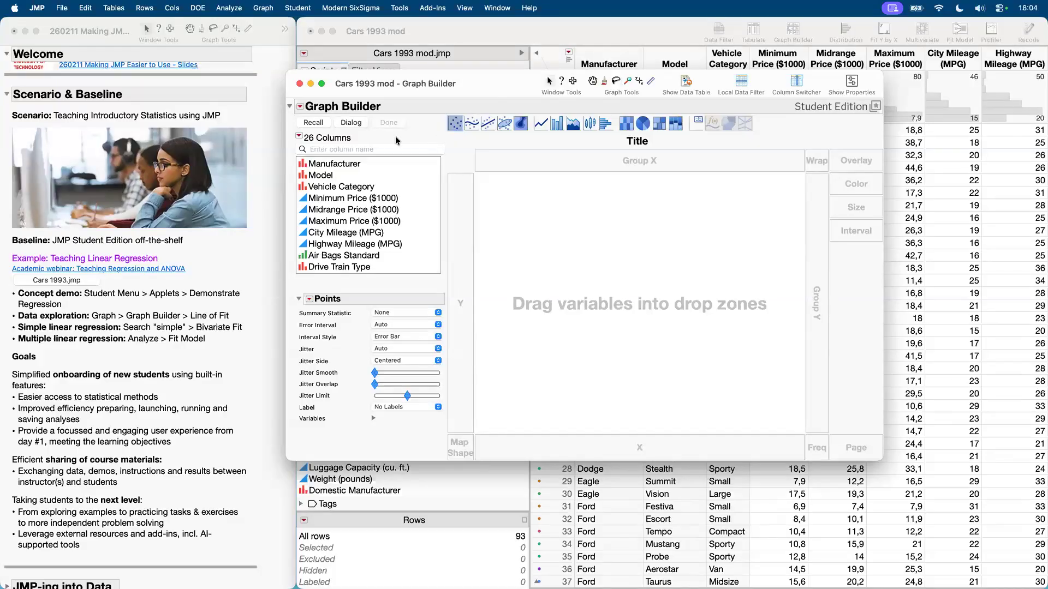
click(336, 234)
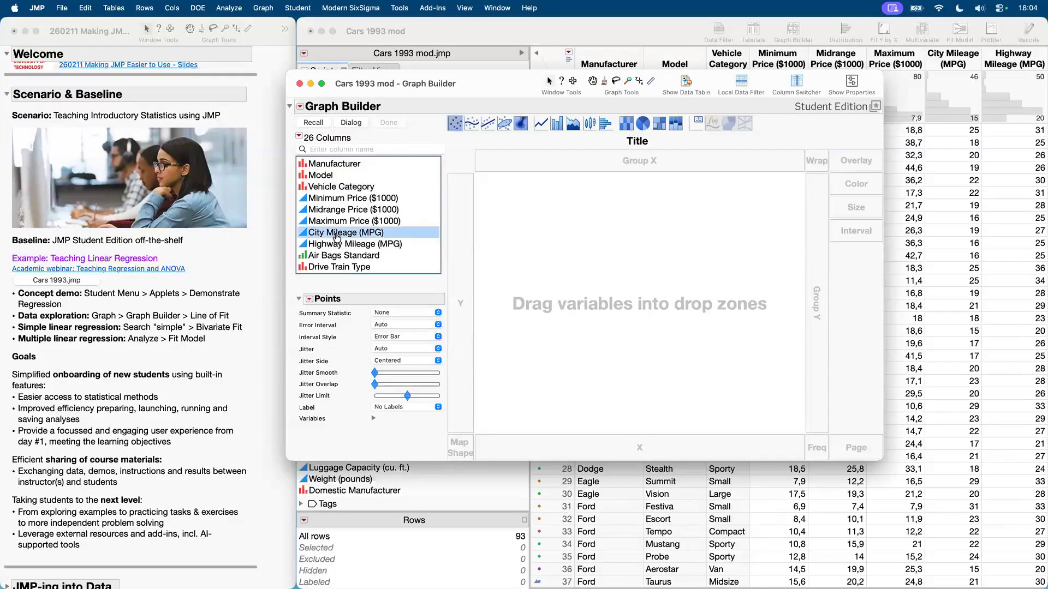
click(463, 240)
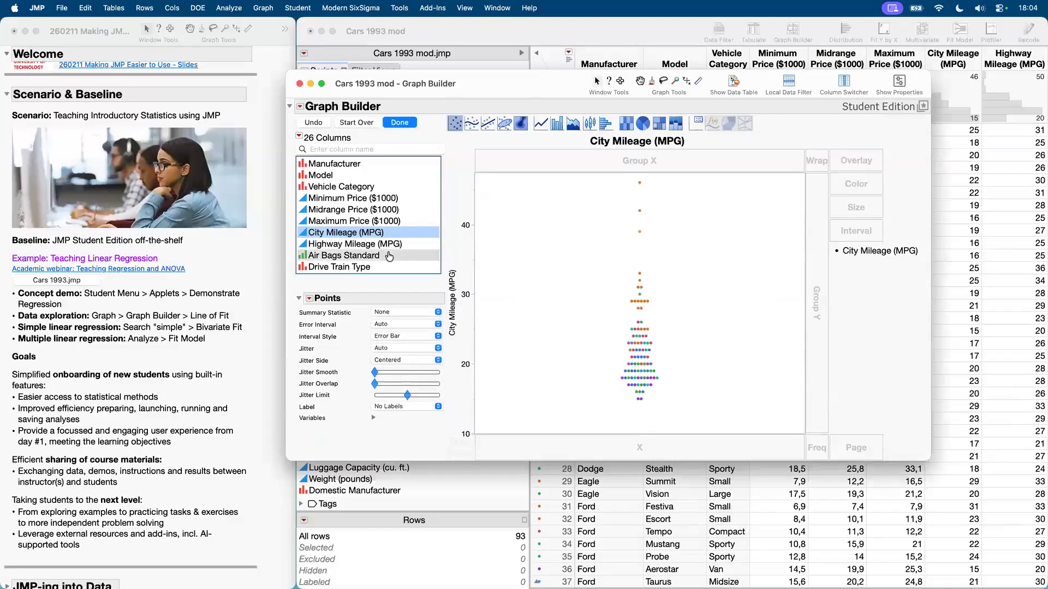
Assign Maximum Horsepower to the X axis of the City Mileage (MPG) graph
scroll(389, 257, down, 3)
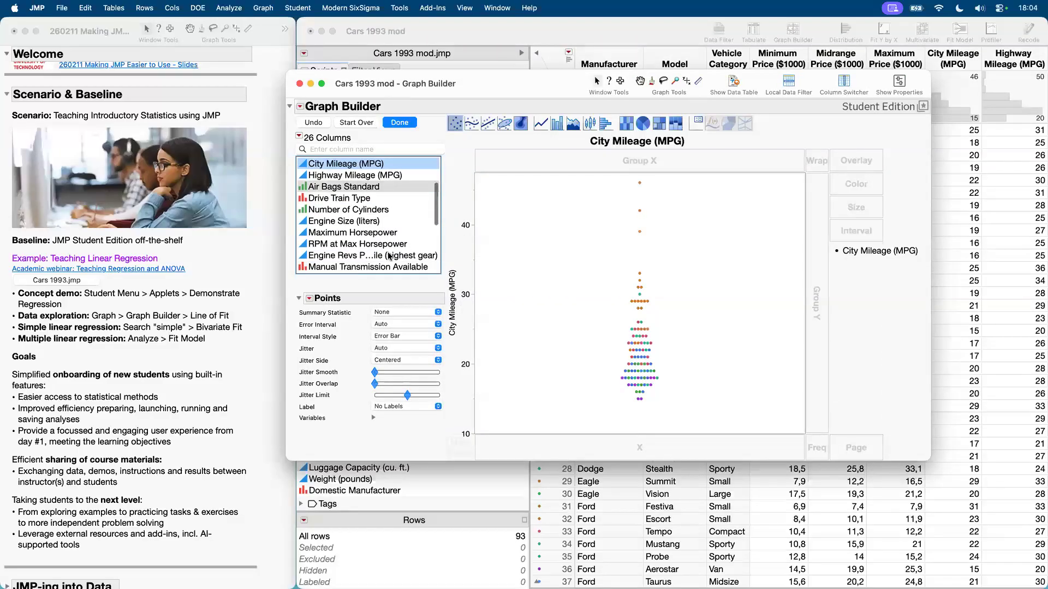
click(347, 233)
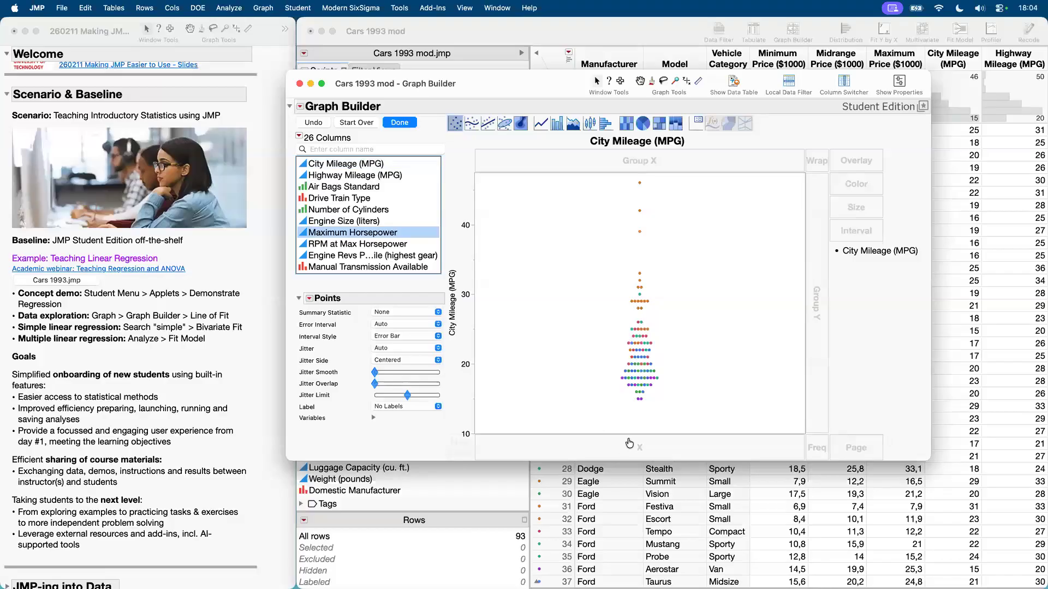
click(628, 443)
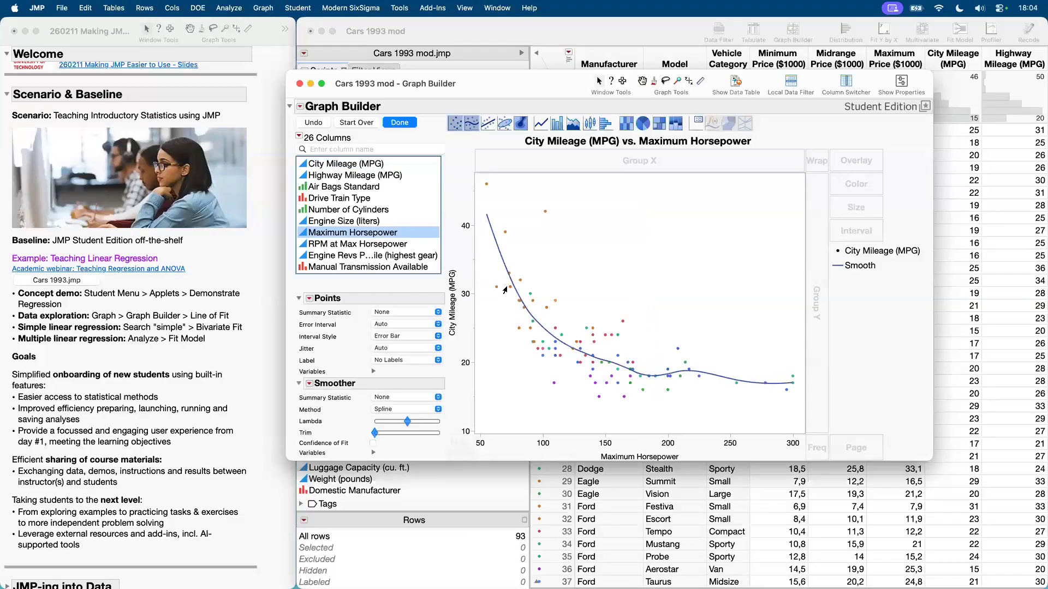
Replace the graph's smoother with a linear Line of Fit, finish the graph, and close its window
click(488, 124)
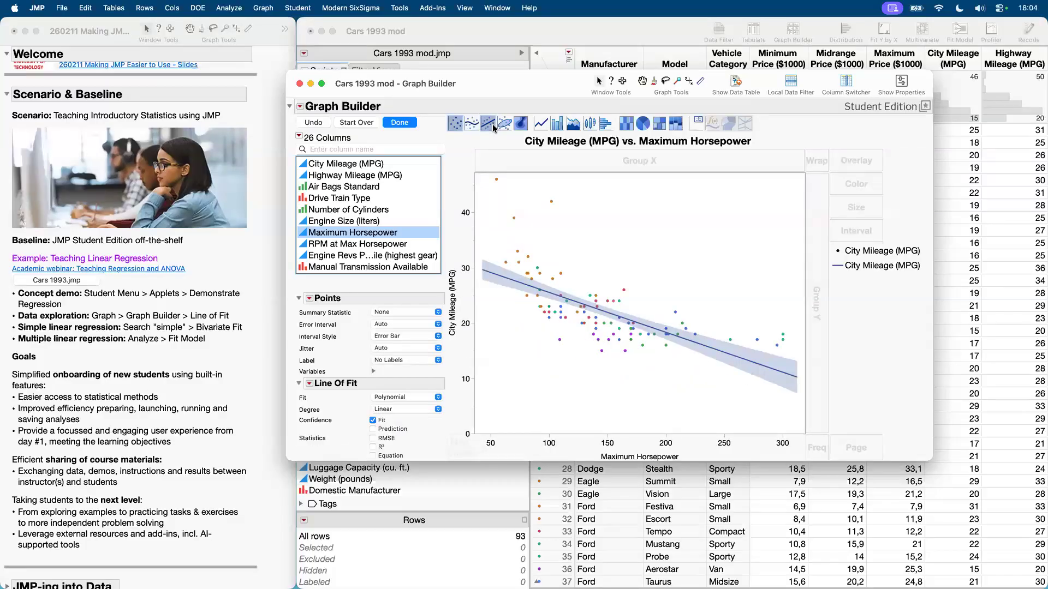
click(399, 123)
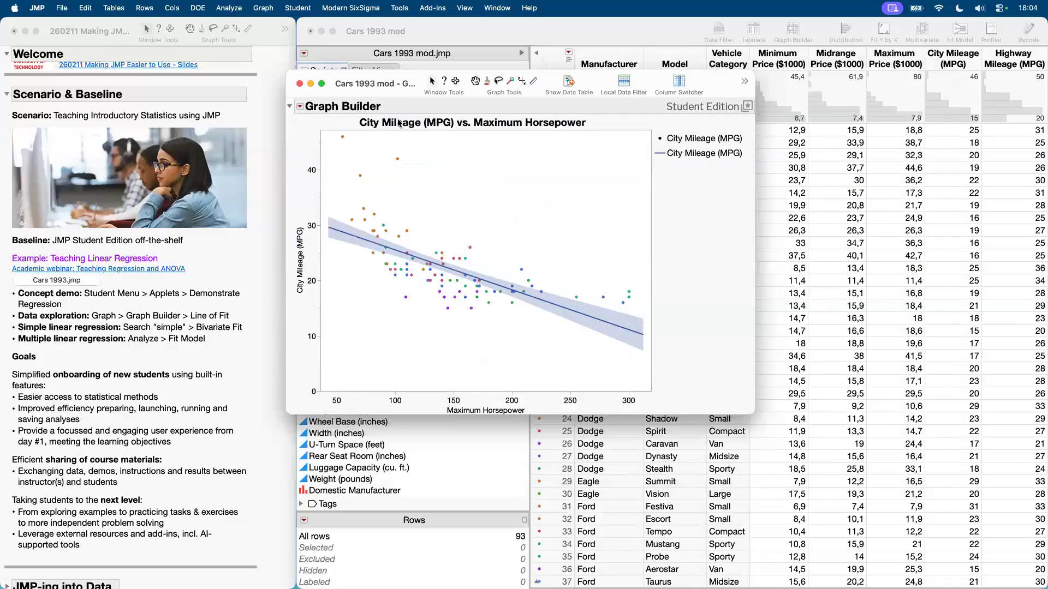
click(299, 85)
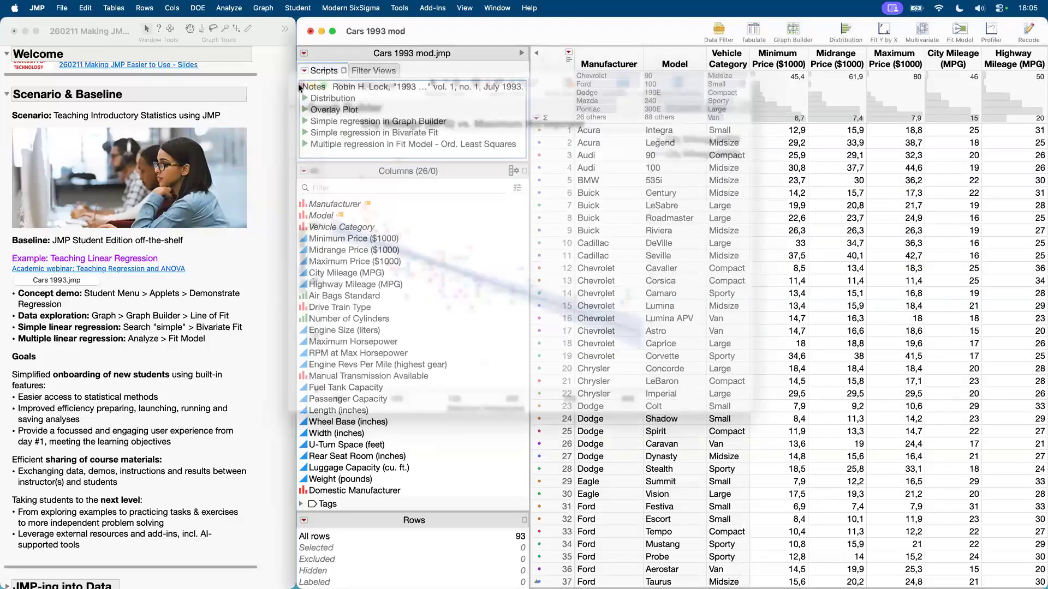
Search the commands for "simpl" and launch Simple Regression from the Two Variables Fits results
click(531, 9)
click(532, 9)
click(529, 9)
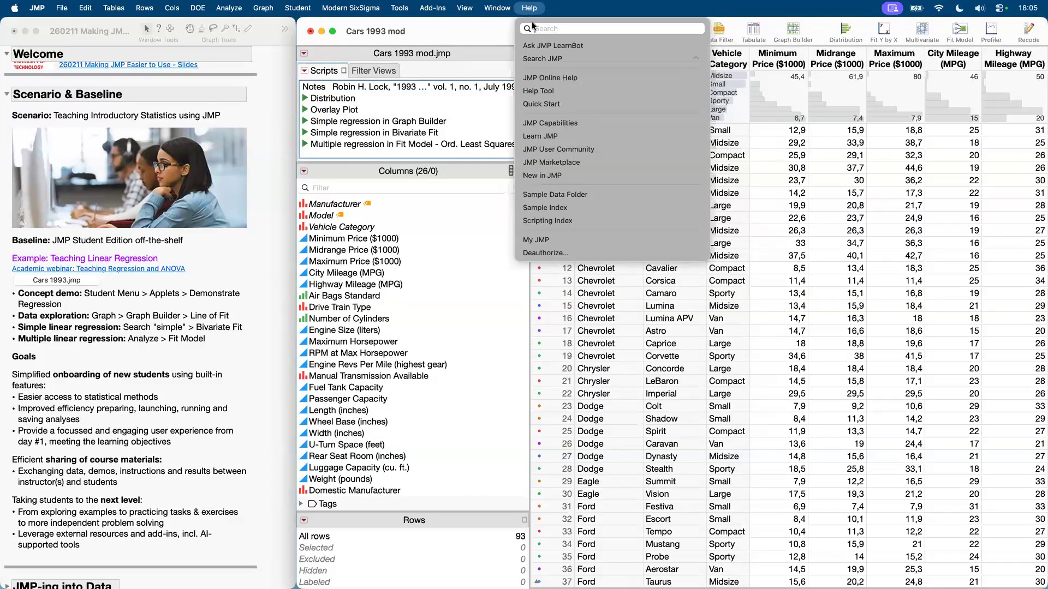
text(simpl)
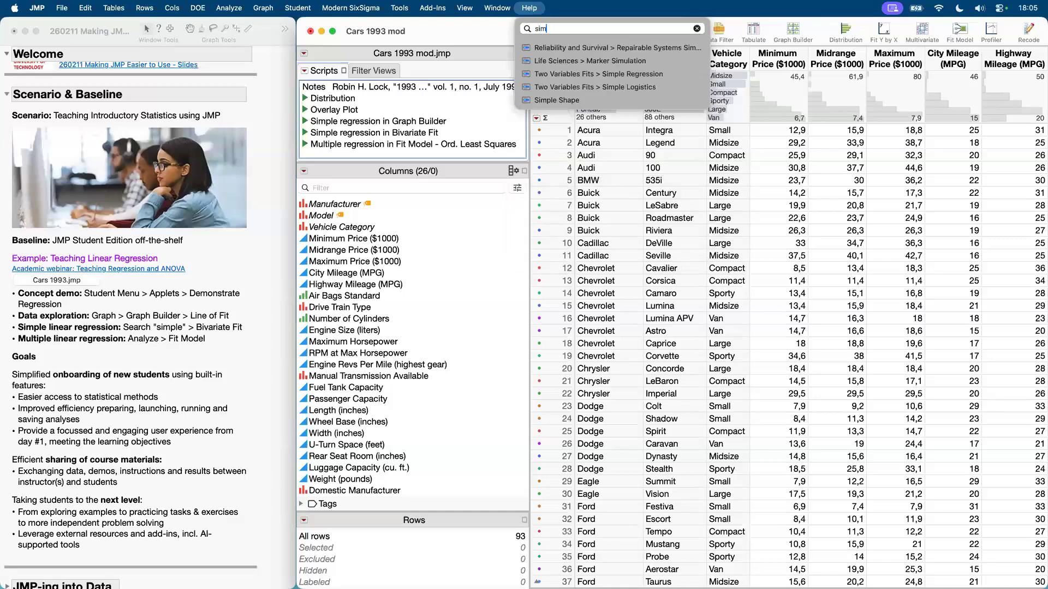
text(e)
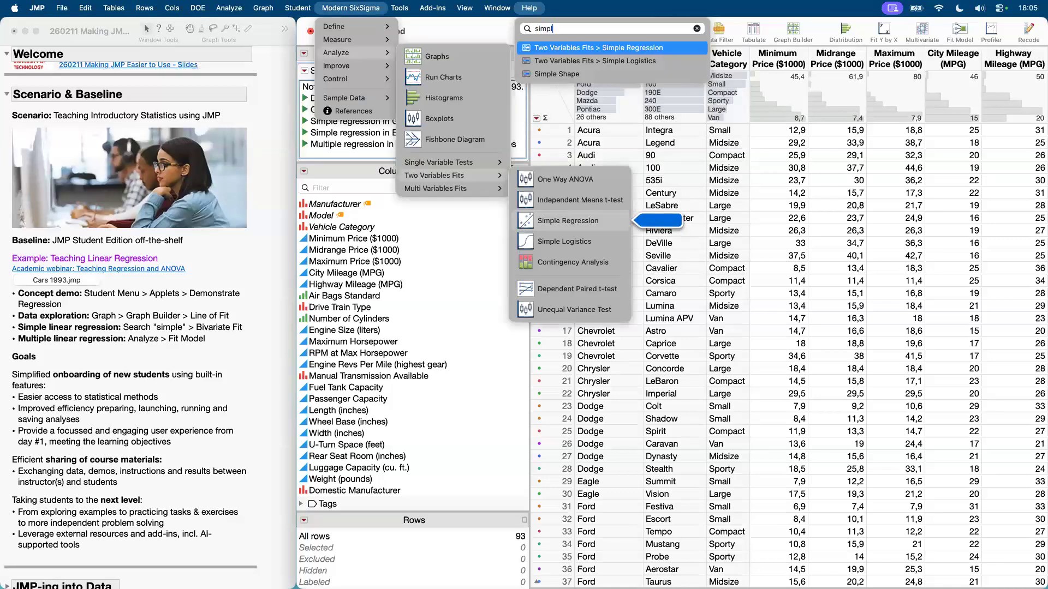
click(509, 5)
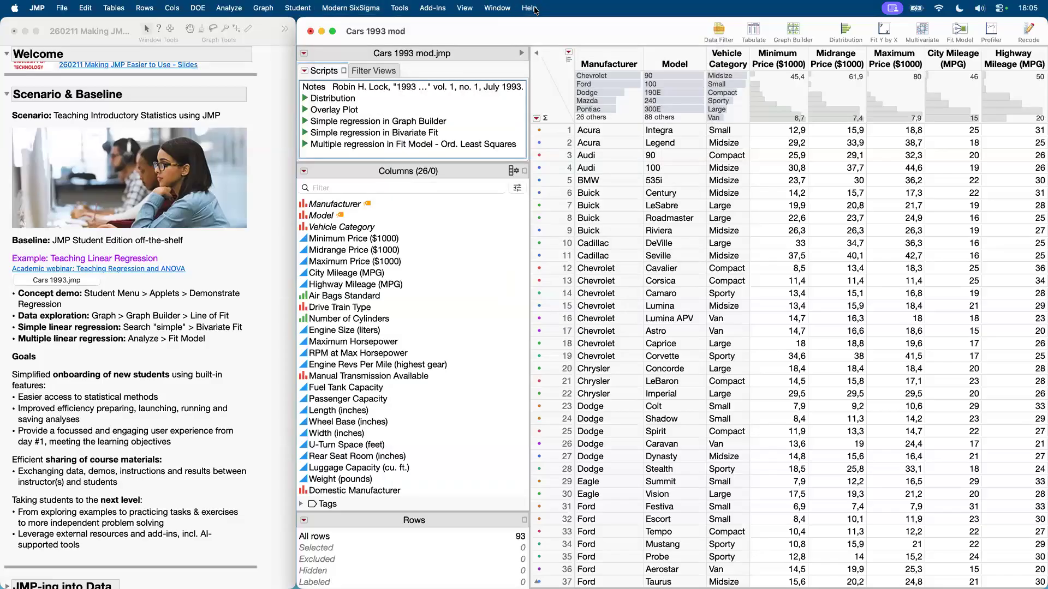
click(529, 8)
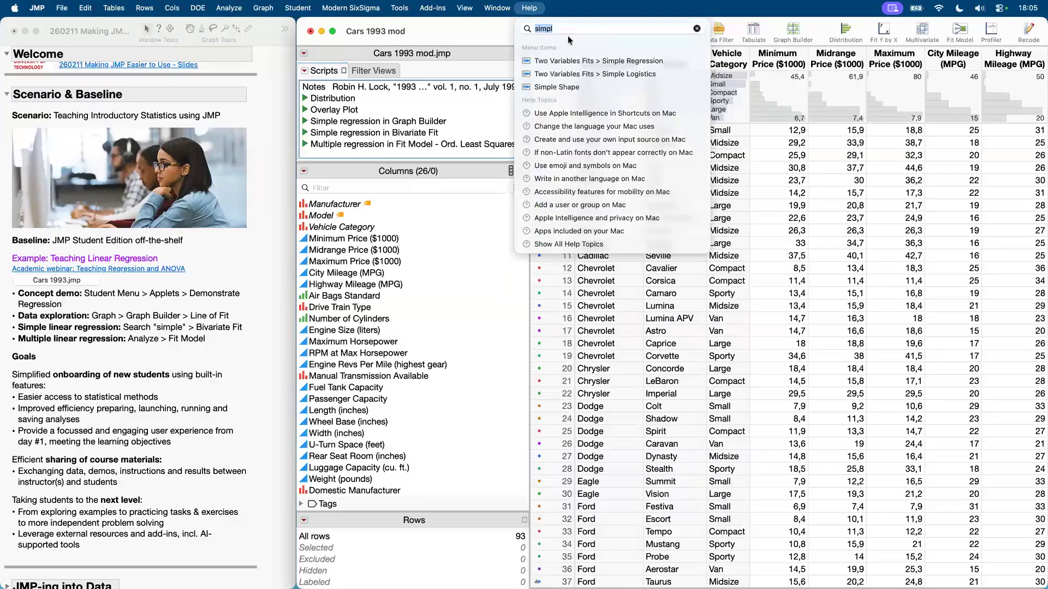
click(569, 61)
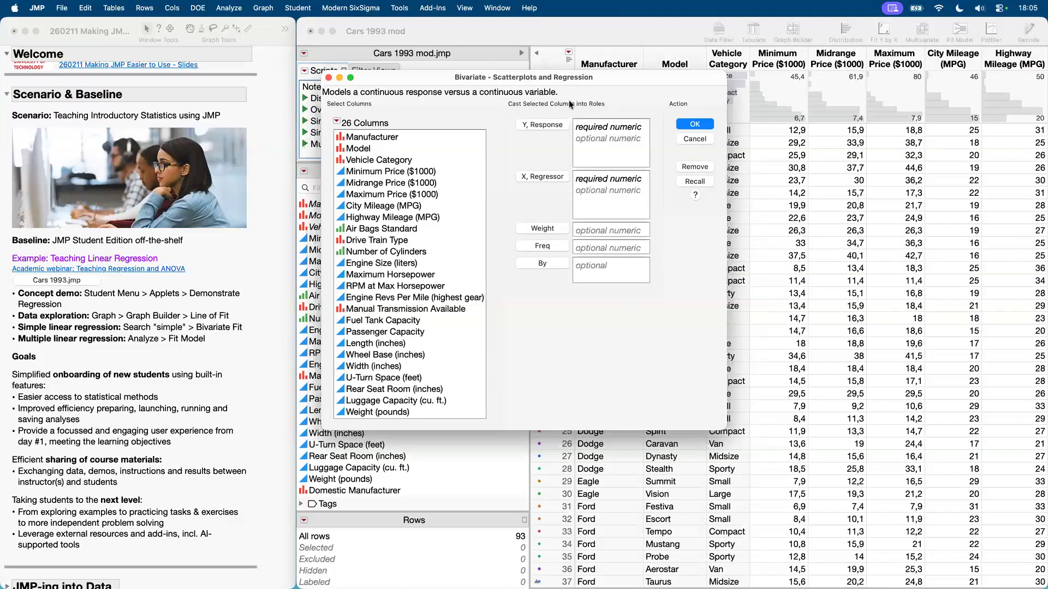
Fit City Mileage (MPG) as the response against Maximum Horsepower as the regressor and move the report clear of the notes
mouse_move(622, 100)
mouse_down()
mouse_move(472, 99)
mouse_move(636, 103)
mouse_up()
click(388, 206)
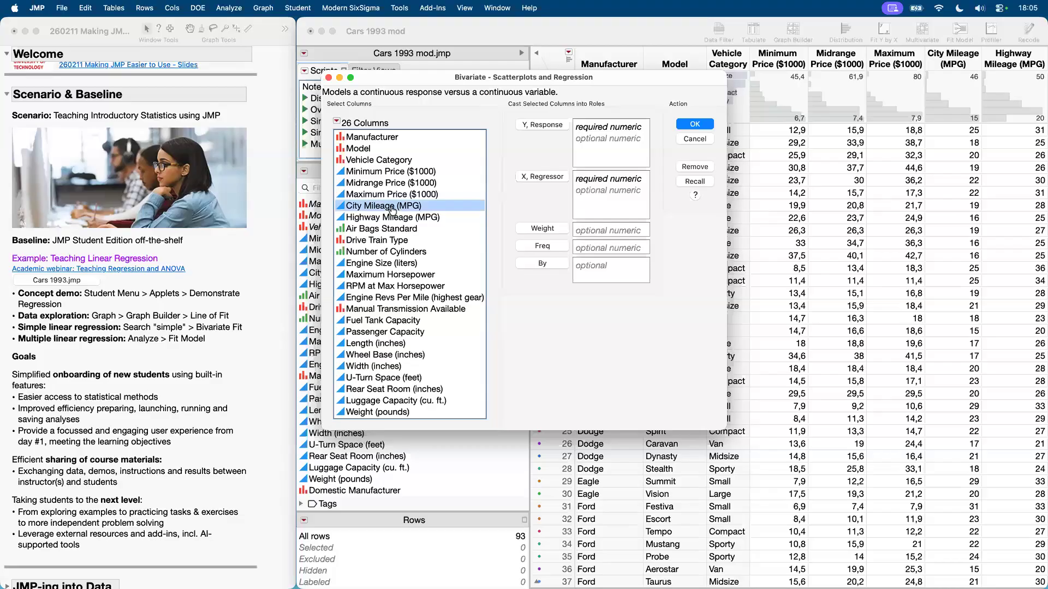
click(547, 125)
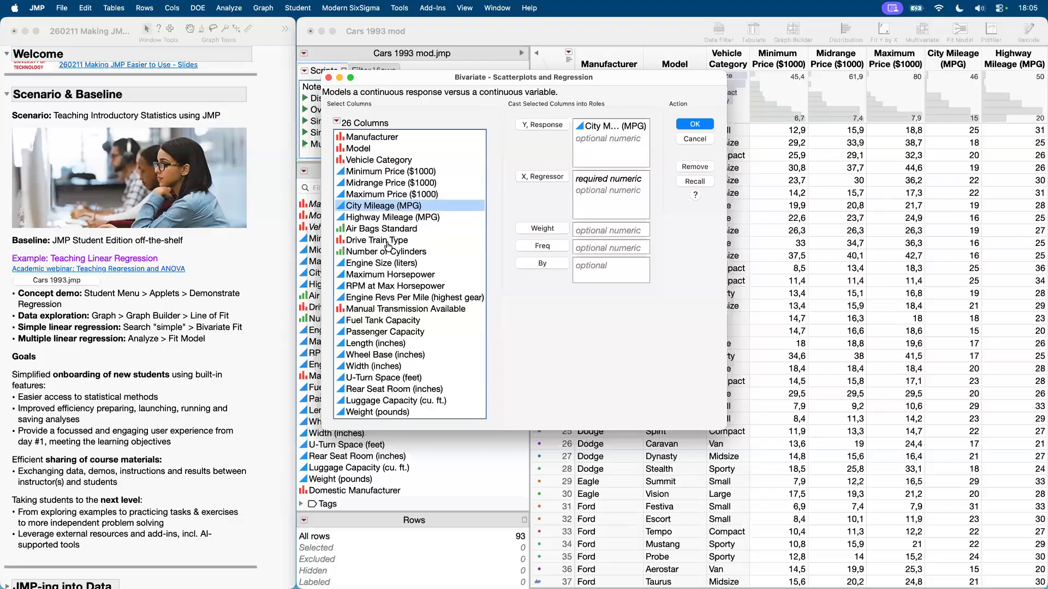
click(389, 275)
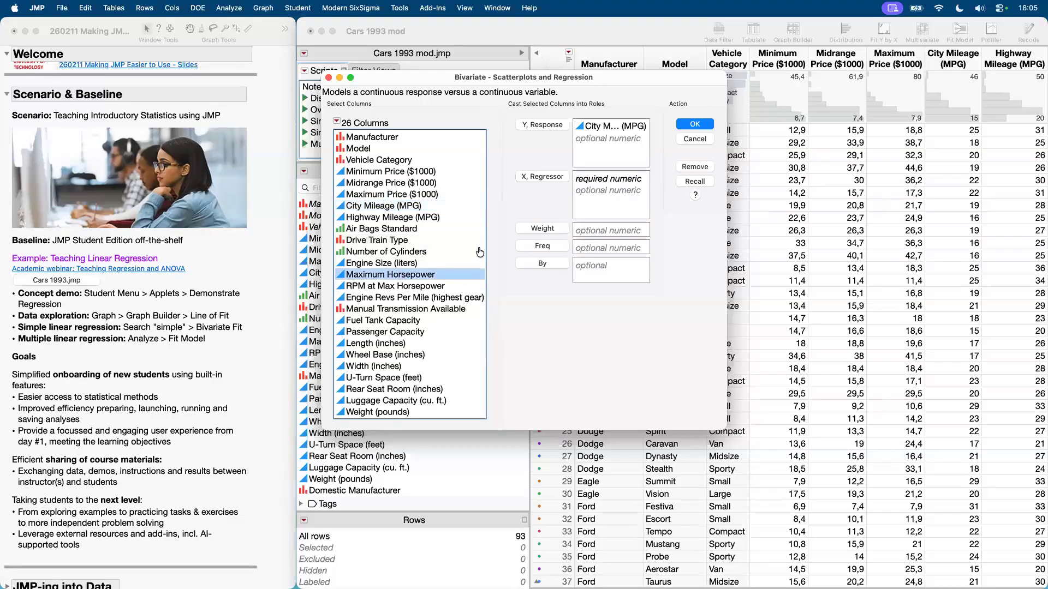
click(540, 177)
click(695, 125)
drag(210, 96, 557, 36)
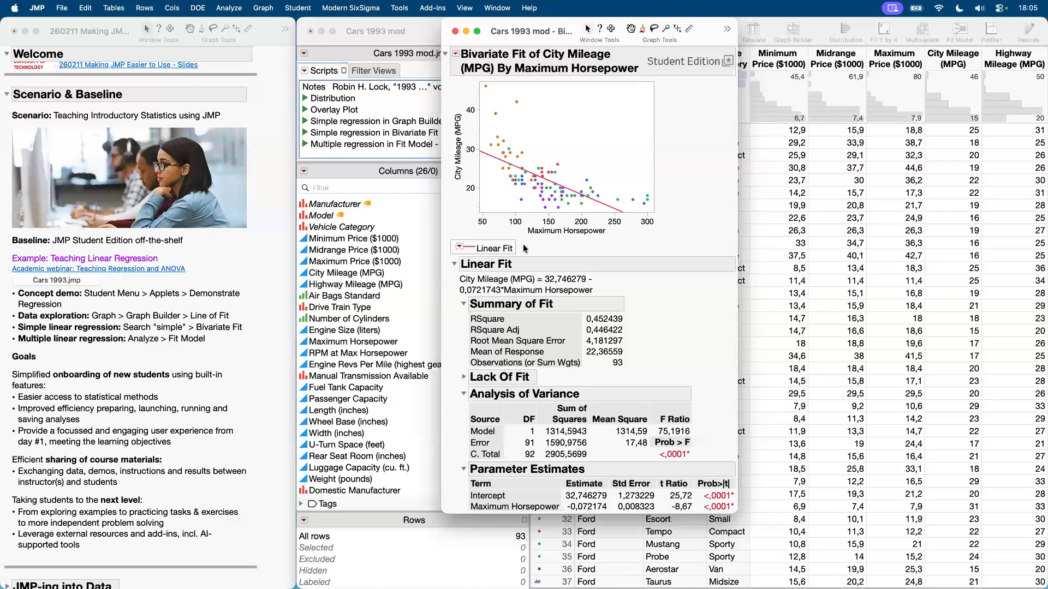
Add residual plots to the Linear Fit in the bivariate report and look over the diagnostics
click(460, 249)
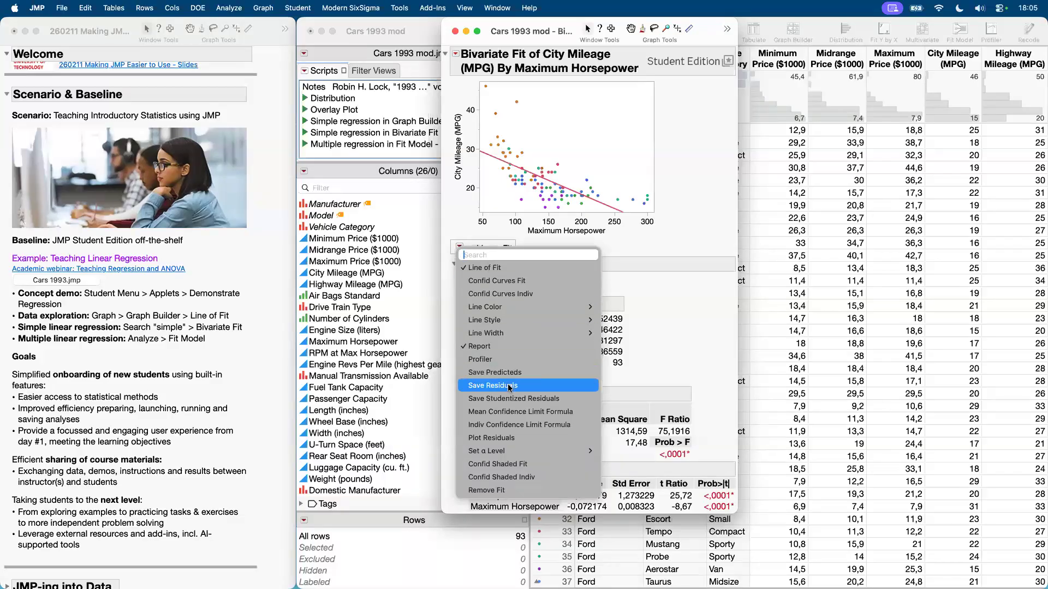
click(547, 438)
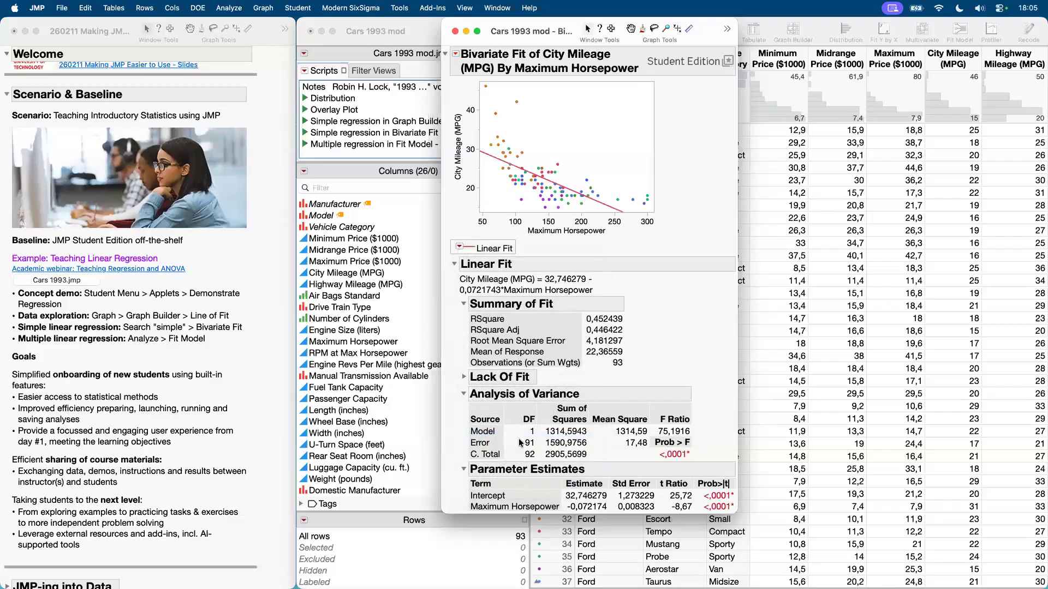
scroll(548, 439, down, 4)
scroll(548, 439, up, 11)
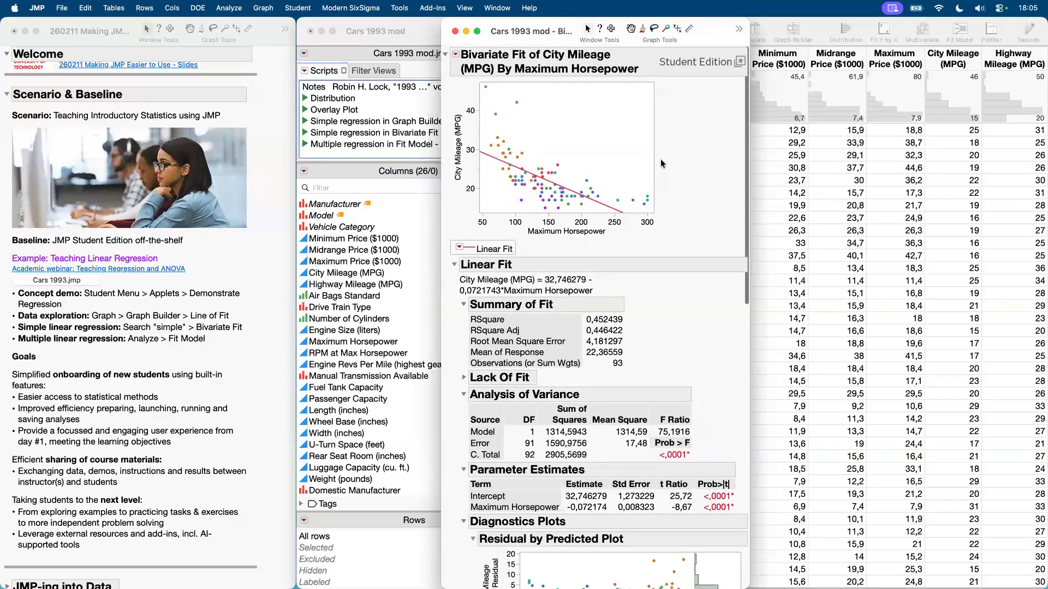
Apply the sample preset Fit Line with Confidence Band to the bivariate report, and close the report window
click(739, 61)
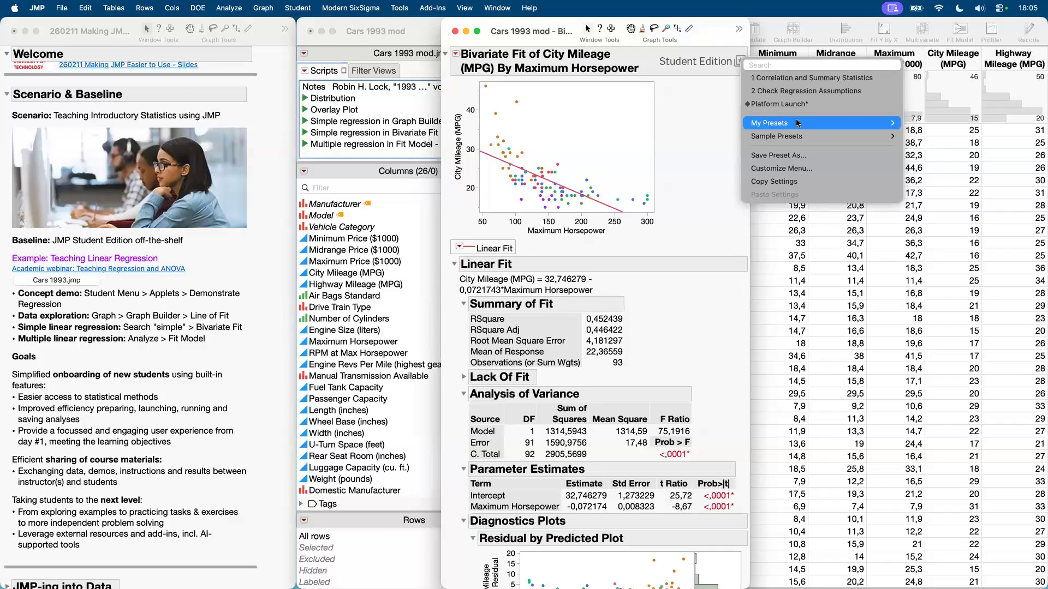
mouse_move(800, 138)
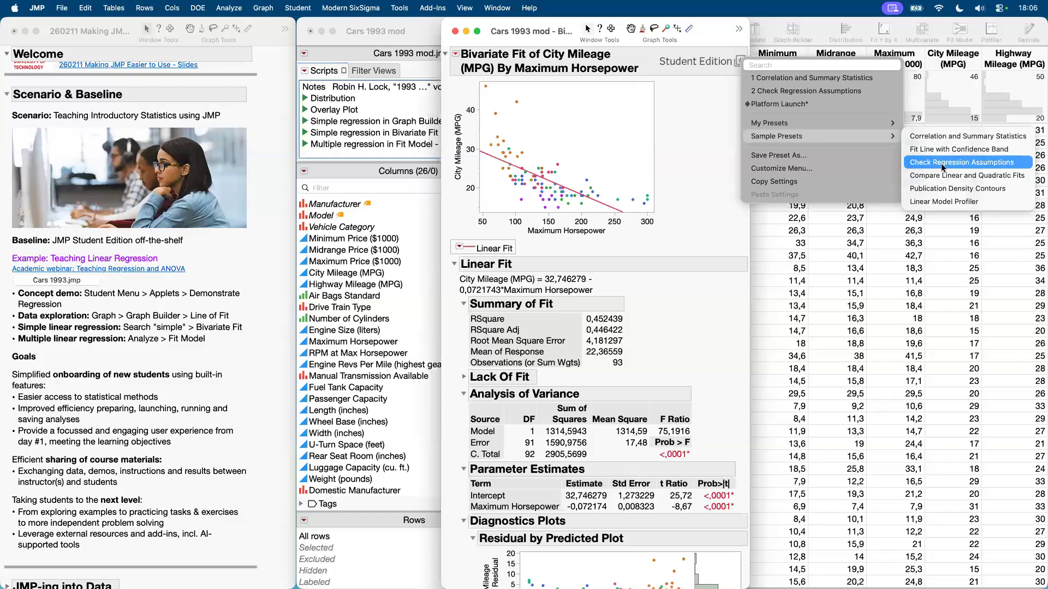
click(941, 150)
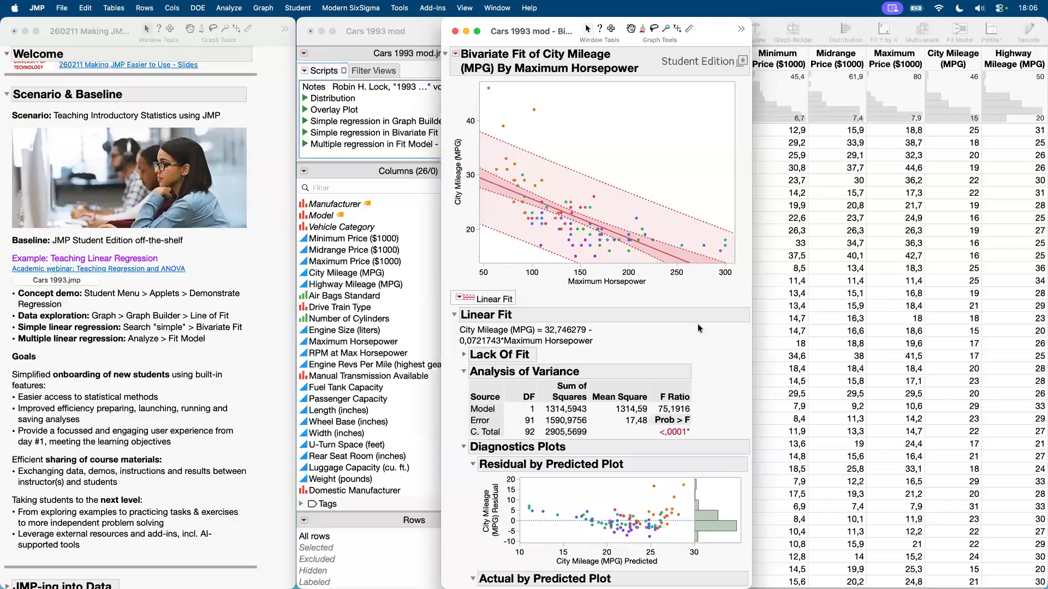
click(456, 32)
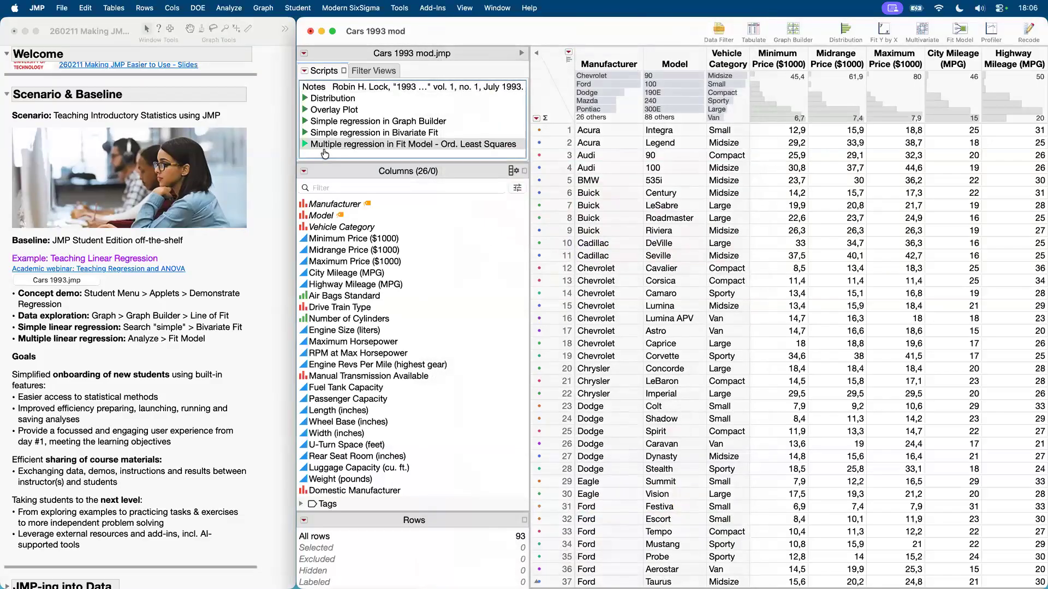
Run the table's saved Multiple regression in Fit Model script, move its report clear of the notes, and review its plots and Prediction Profiler
click(304, 144)
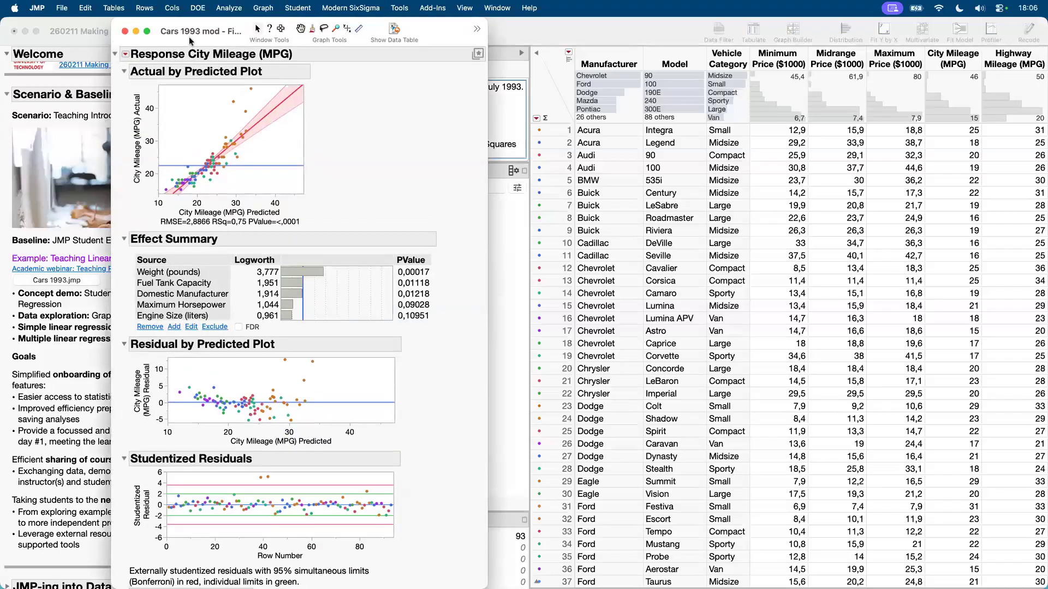
drag(190, 38, 611, 3)
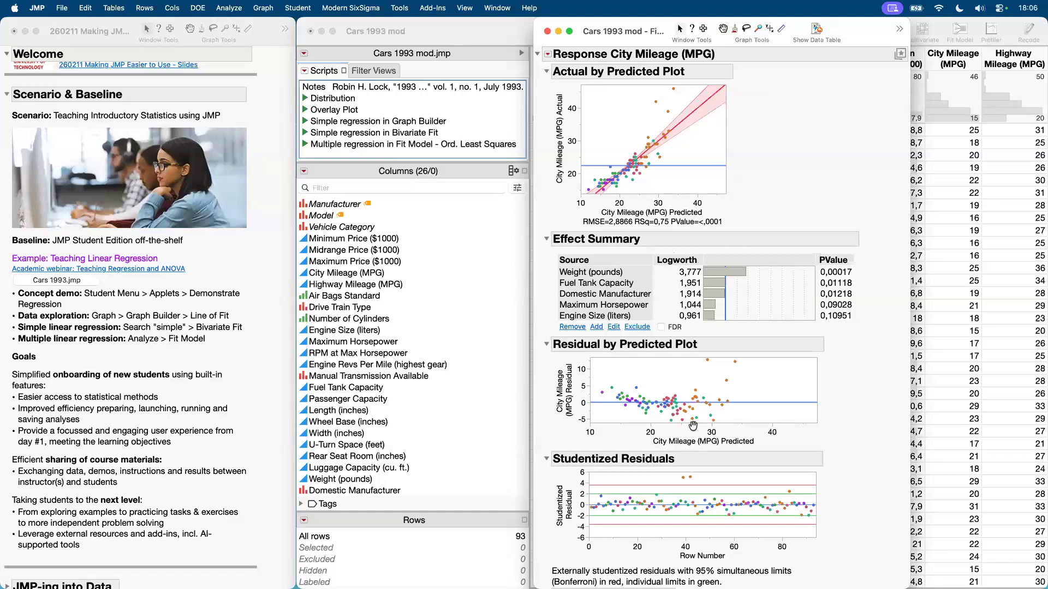
scroll(694, 431, down, 1)
scroll(694, 431, down, 10)
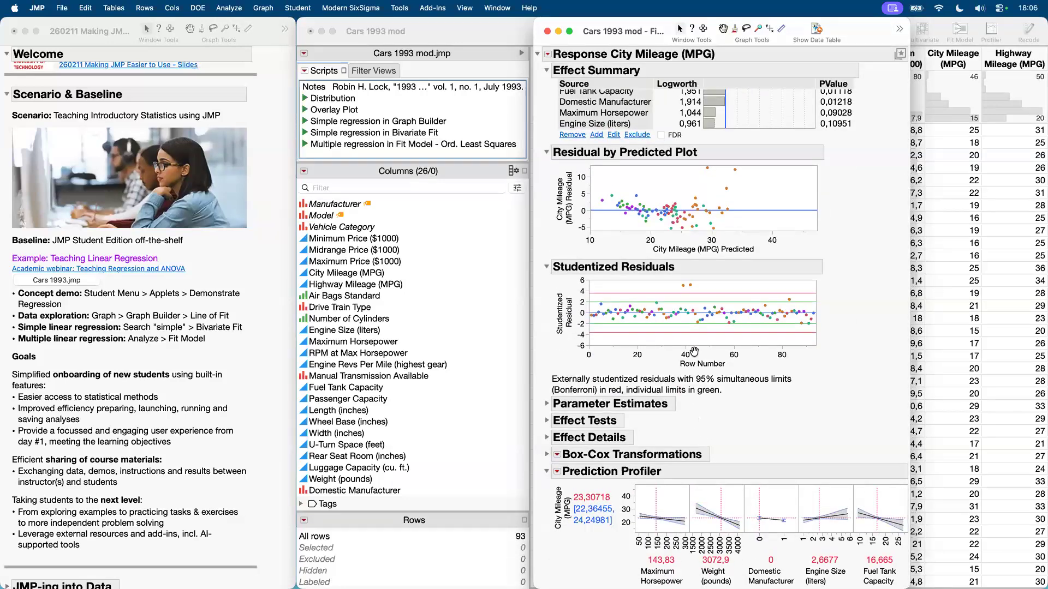
scroll(808, 176, up, 10)
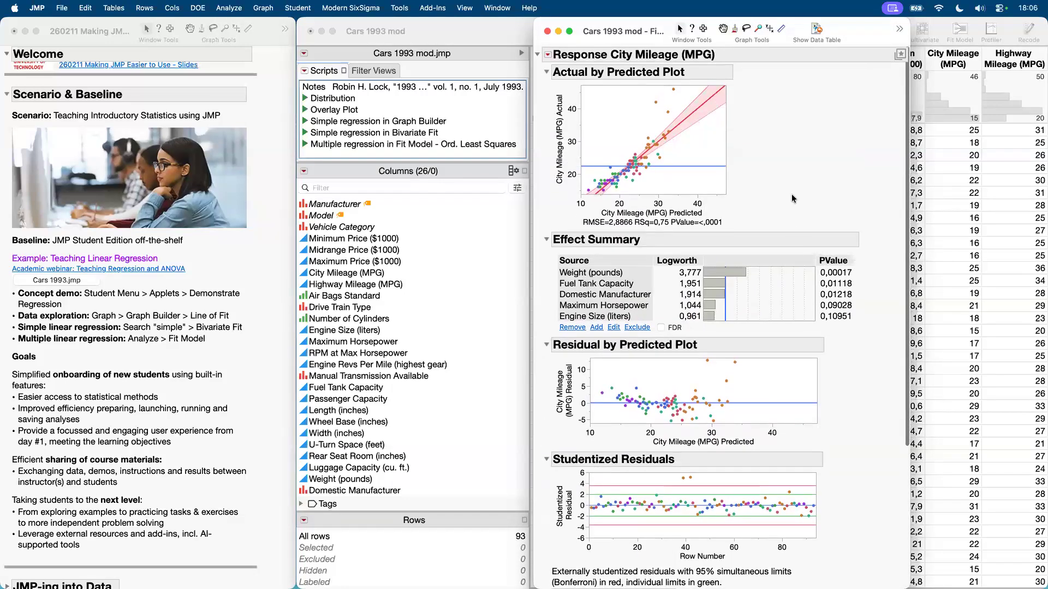